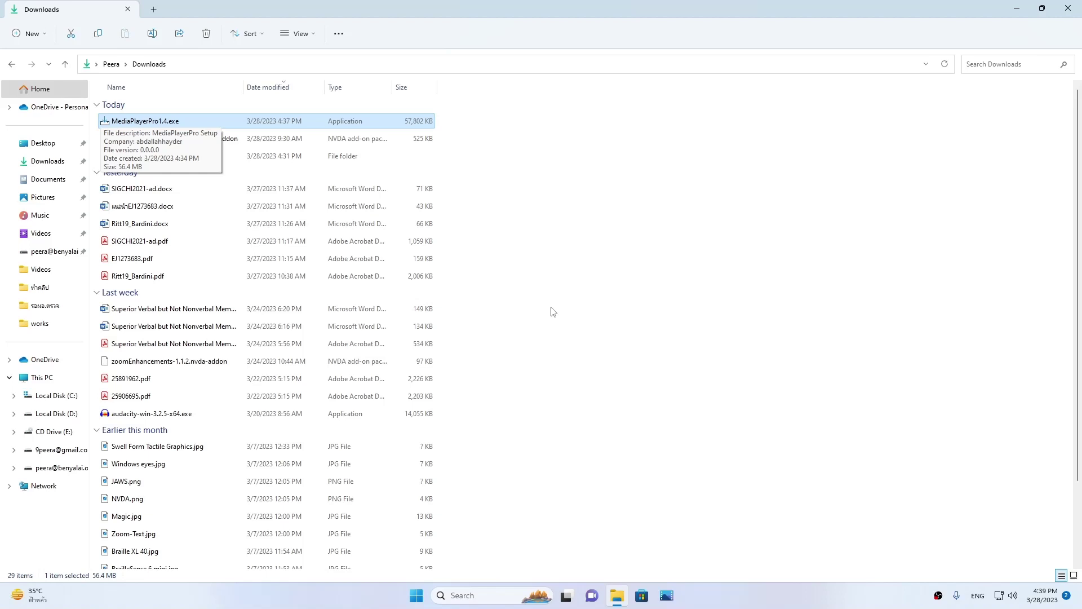
Step: Run the MediaPlayerPro1.4.exe installer from the Downloads folder and allow it past the SmartScreen warning
{"action": "key", "text": "Return"}
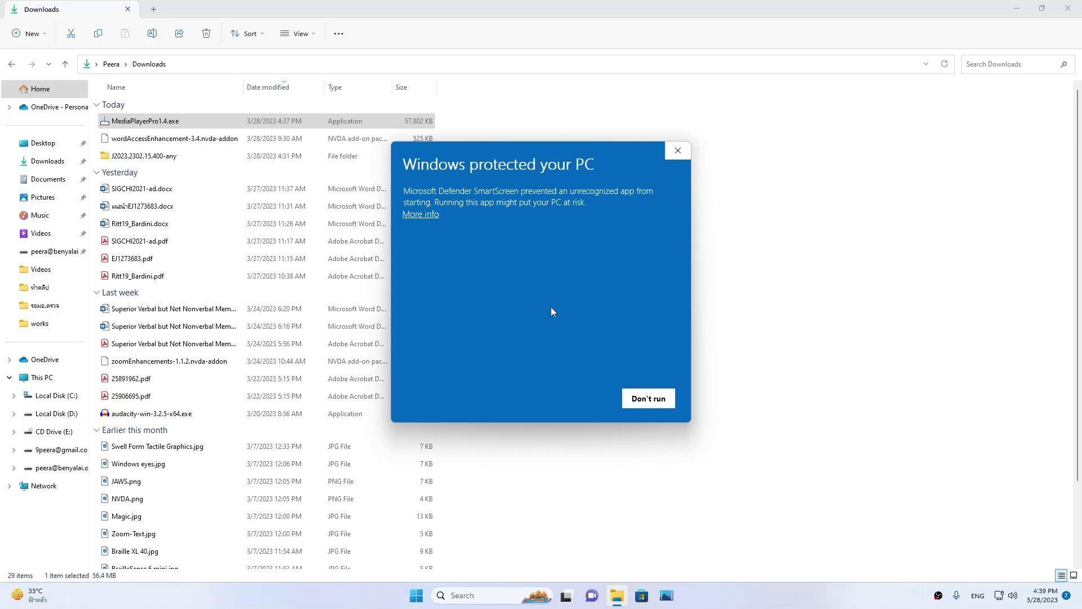
{"action": "key", "text": "Tab"}
{"action": "key", "text": "Return"}
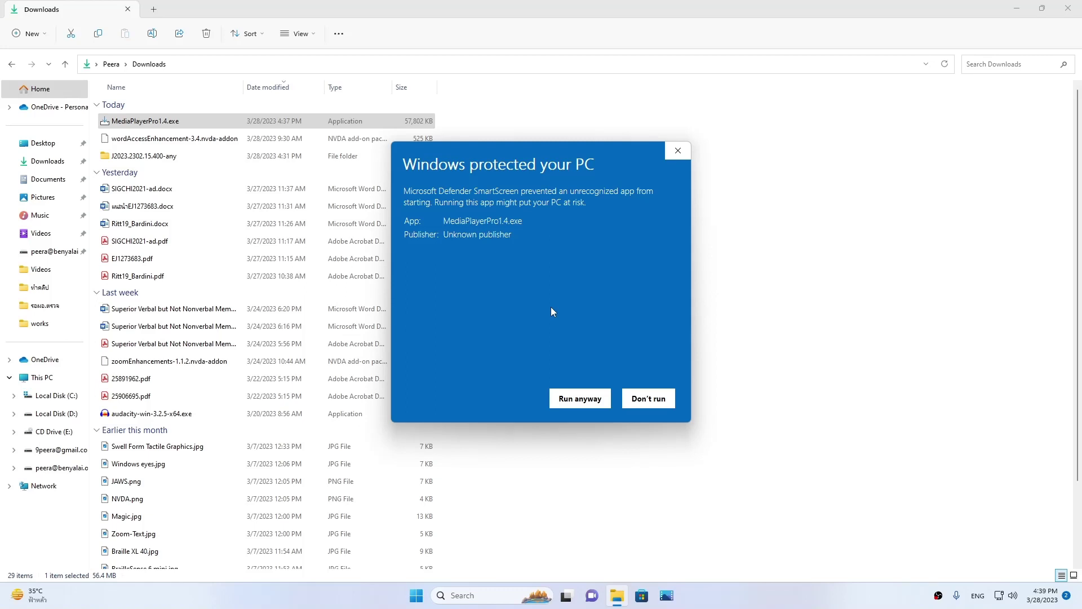
{"action": "key", "text": "Tab"}
{"action": "key", "text": "Return"}
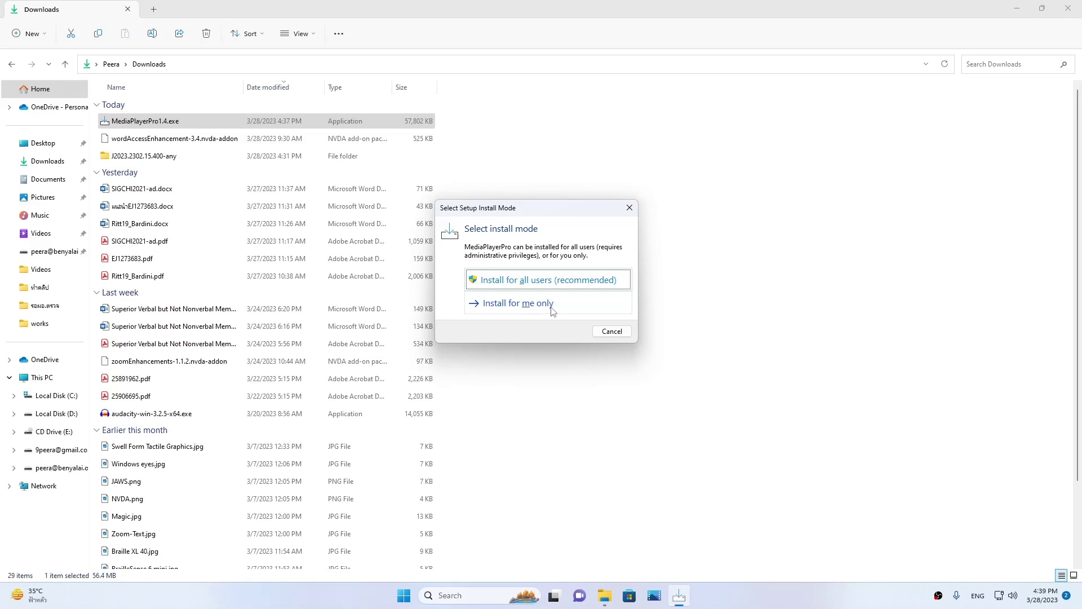
Step: Choose to install MediaPlayerPro for all users and accept English as the setup language
{"action": "left_click", "coordinate": [553, 307]}
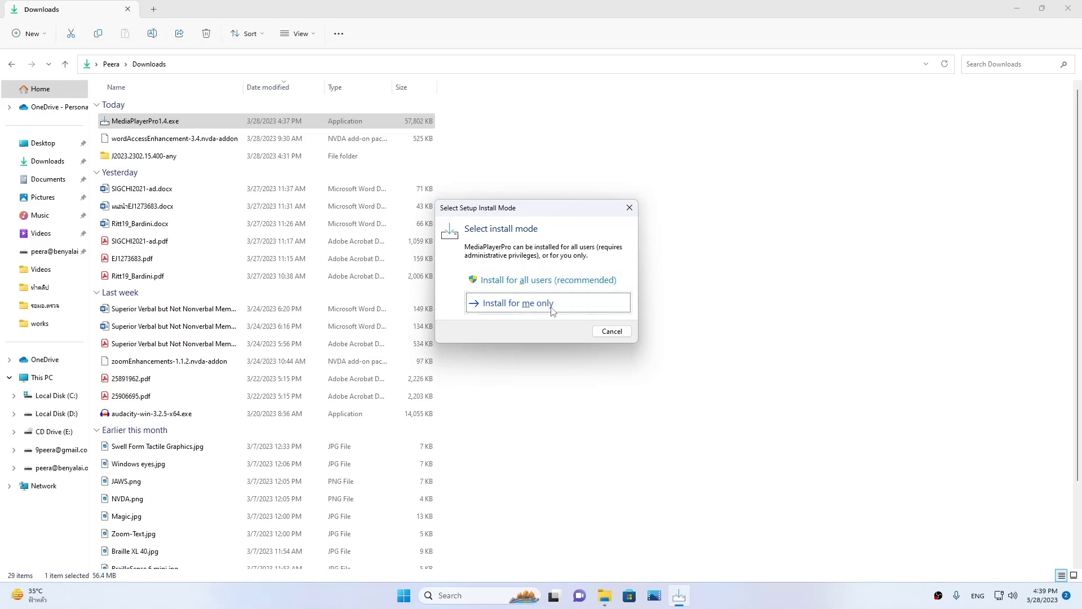
{"action": "key", "text": "shift+Tab"}
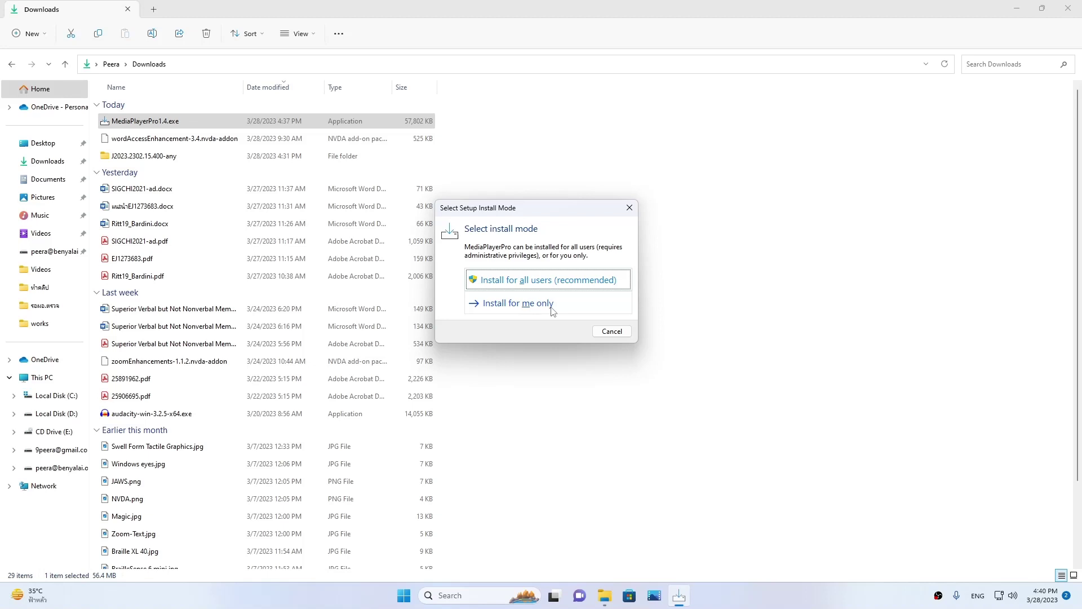
{"action": "left_click", "coordinate": [553, 308]}
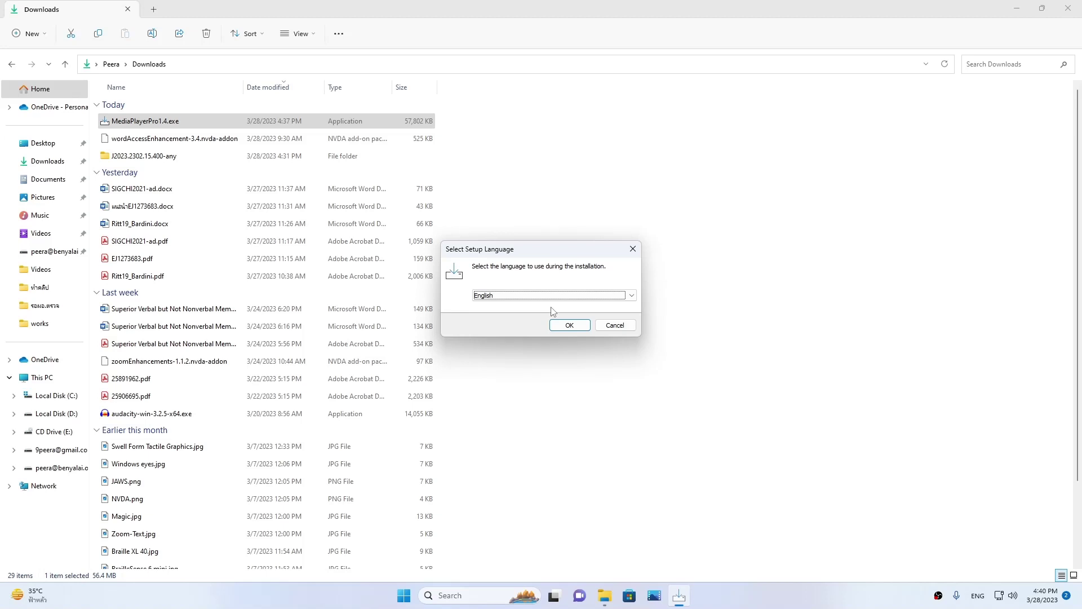
{"action": "key", "text": "Tab"}
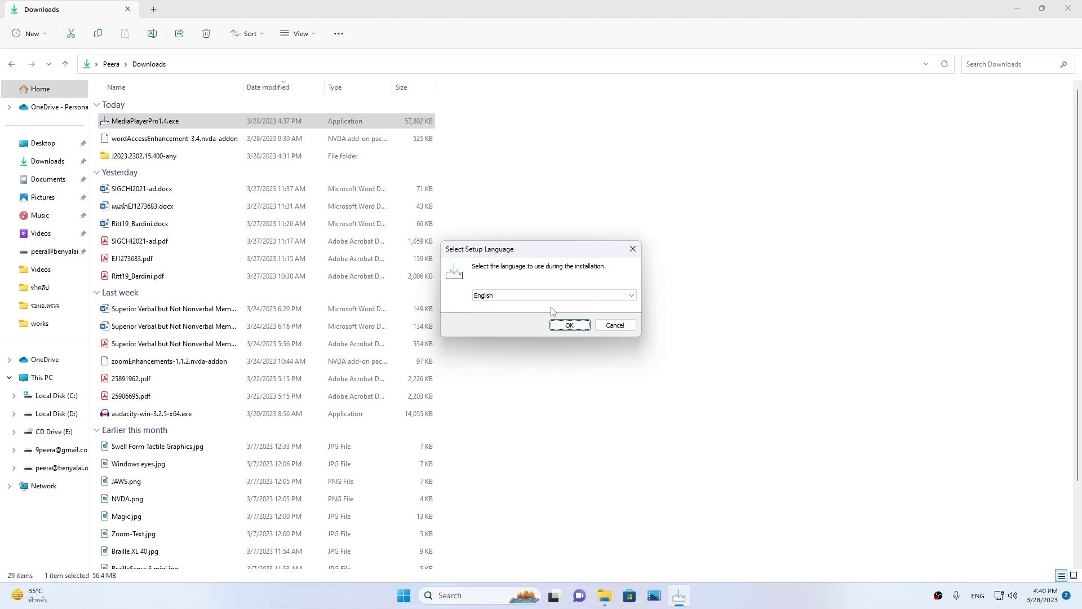
{"action": "key", "text": "Return"}
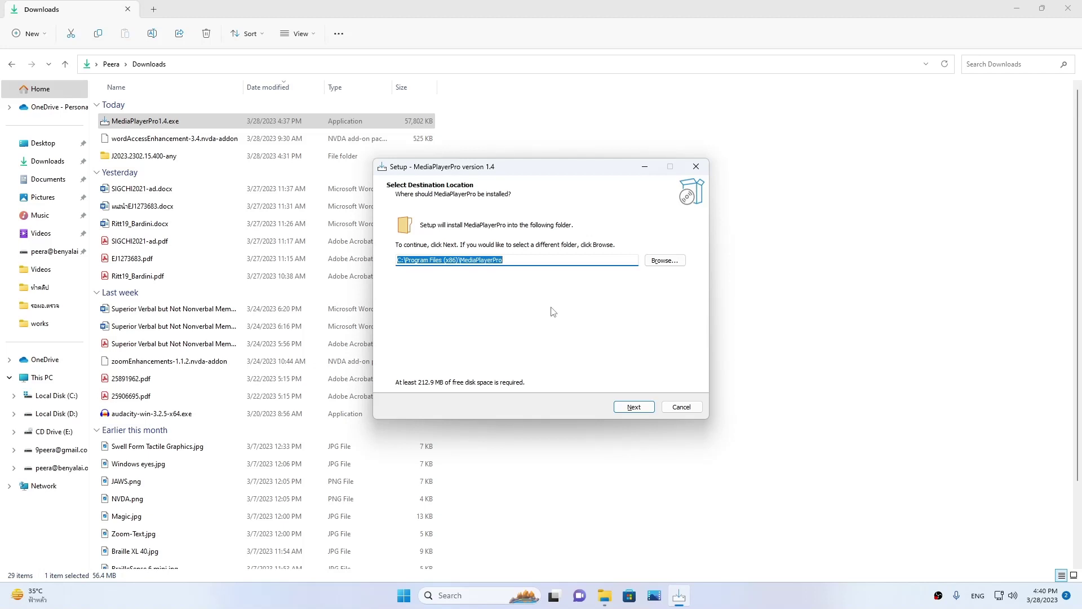
Step: Accept C:\Program Files (x86)\MediaPlayerPro as the installation folder
{"action": "key", "text": "Tab"}
{"action": "key", "text": "Tab"}
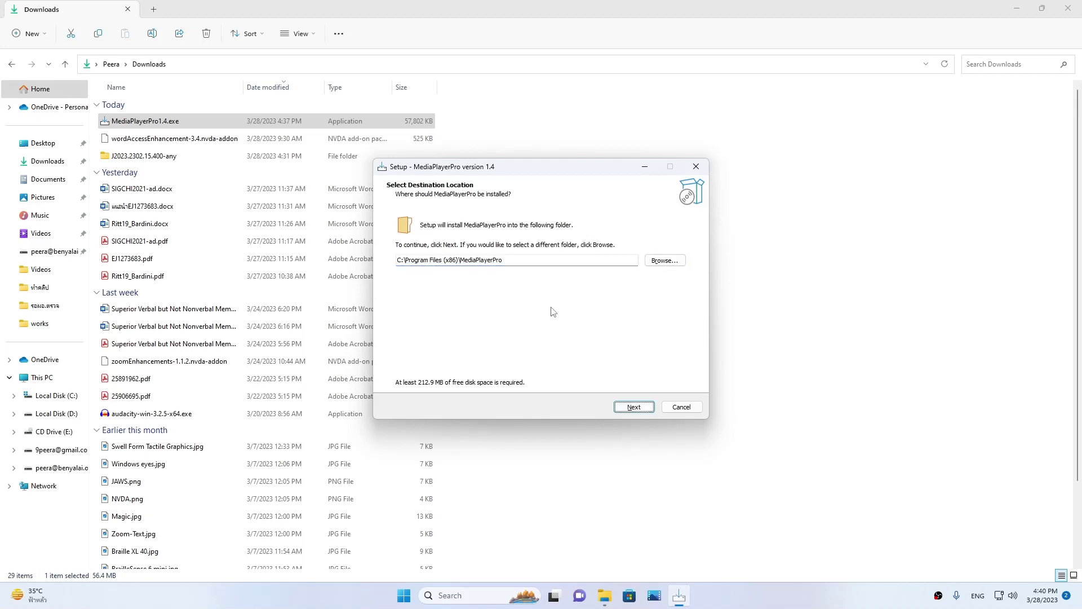
{"action": "key", "text": "Return"}
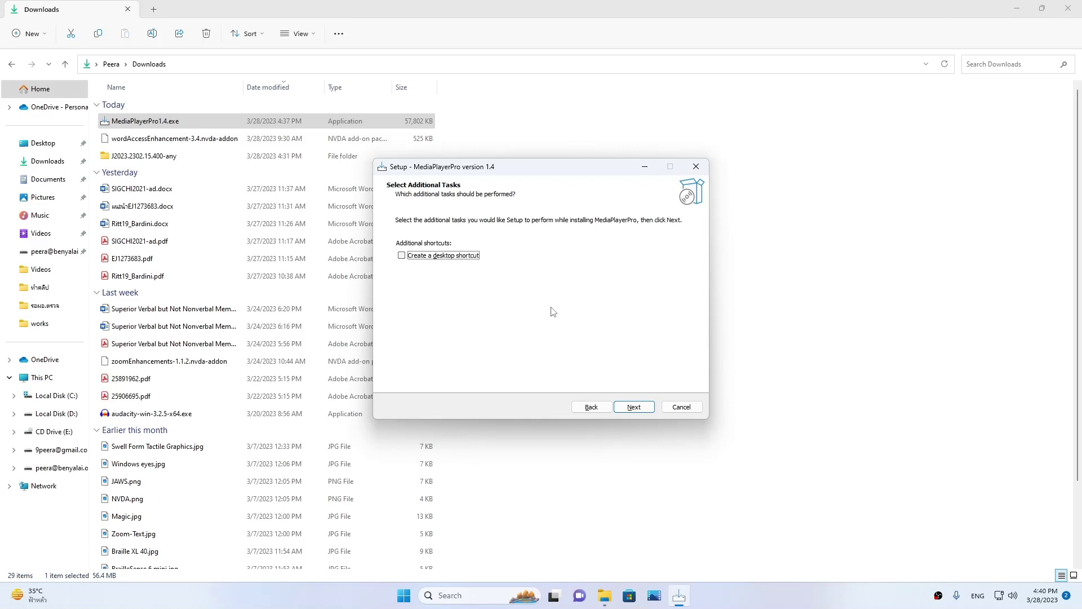
Step: Enable the creation of a desktop shortcut and continue to the installation summary
{"action": "key", "text": "space"}
{"action": "key", "text": "Tab"}
{"action": "key", "text": "shift+Tab"}
{"action": "key", "text": "Tab"}
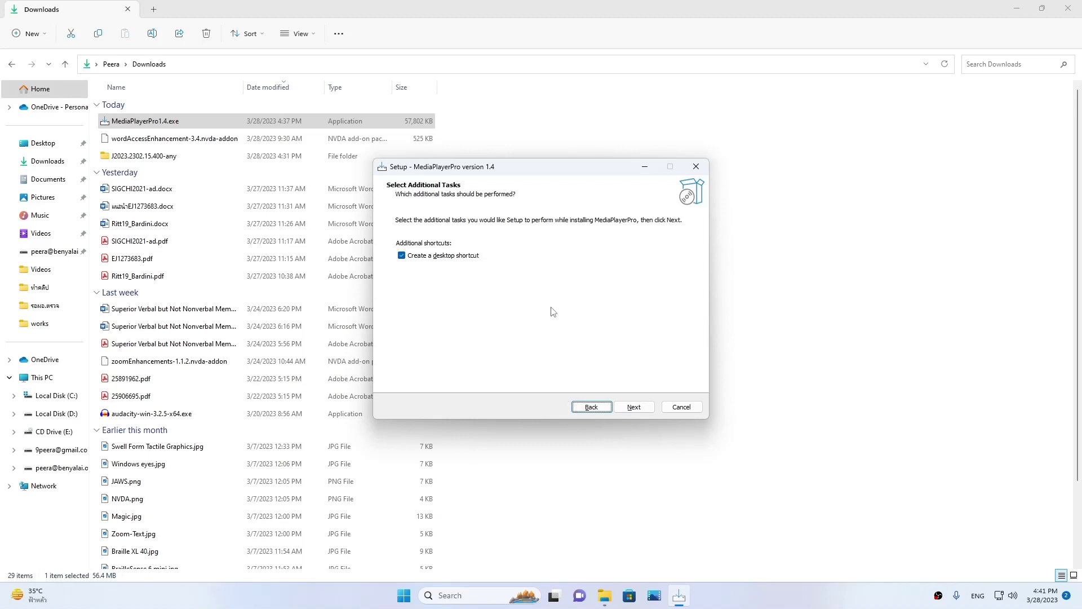
{"action": "key", "text": "Tab"}
{"action": "key", "text": "Return"}
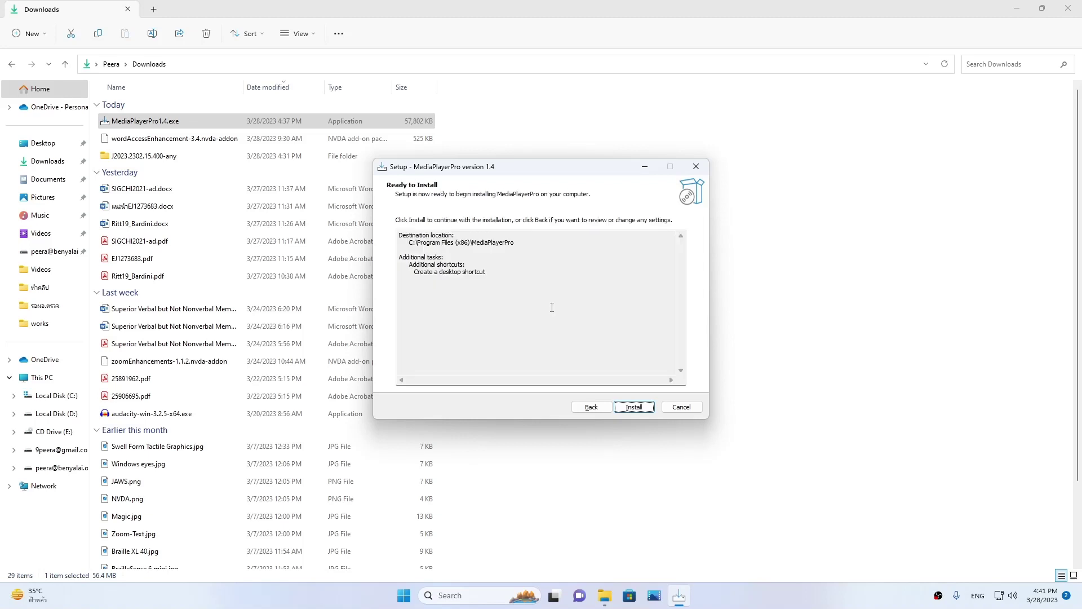
Step: Install MediaPlayerPro and finish the setup with the option to launch the program kept on
{"action": "key", "text": "Tab"}
{"action": "key", "text": "Tab"}
{"action": "key", "text": "Tab"}
{"action": "key", "text": "Tab"}
{"action": "key", "text": "Return"}
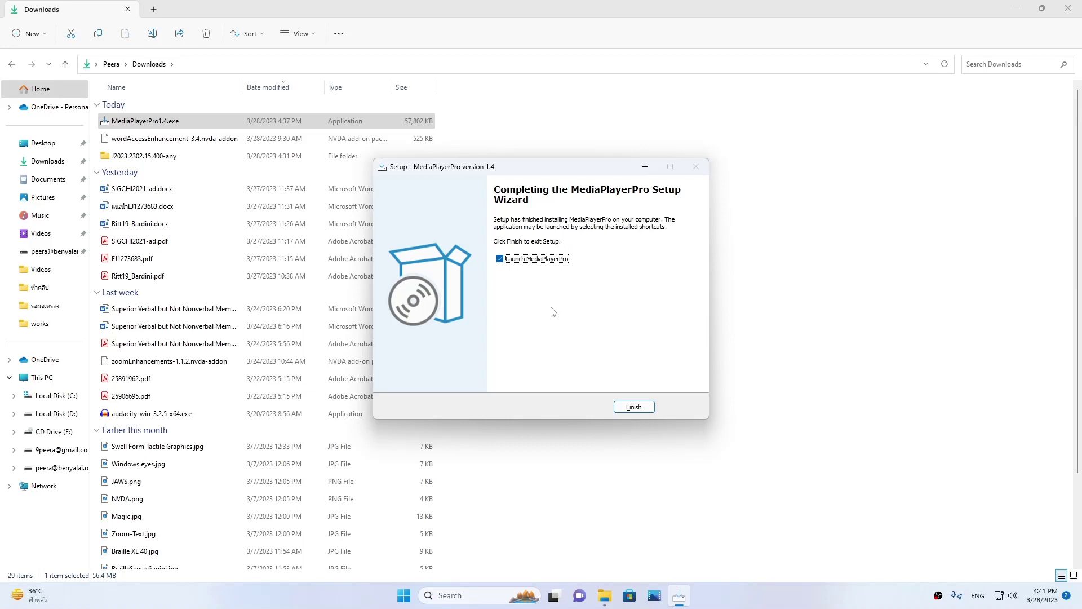
{"action": "key", "text": "Tab"}
{"action": "key", "text": "Return"}
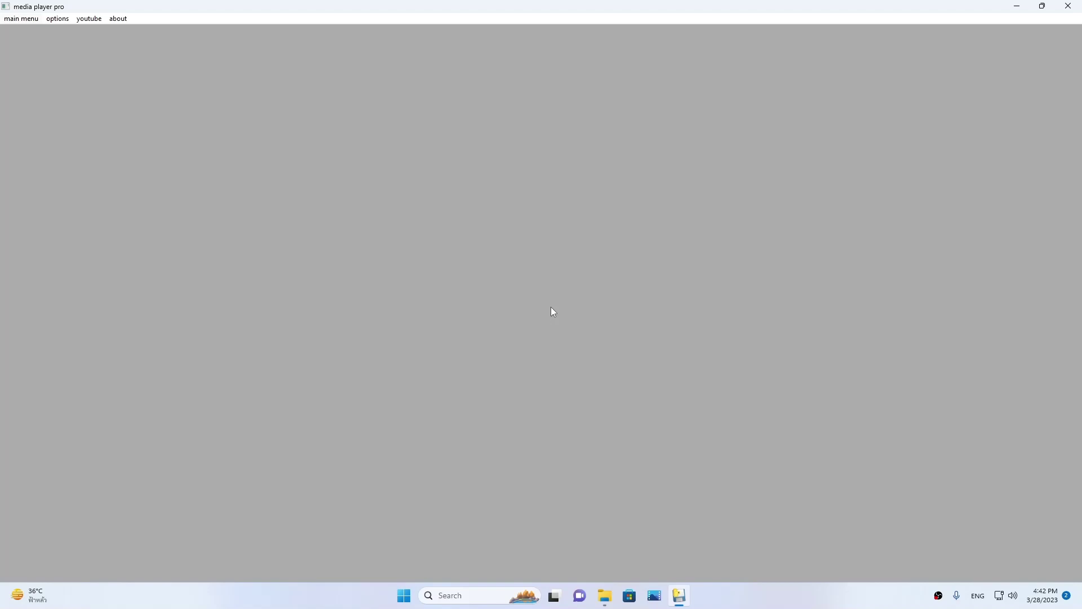
Step: Examine the player's main commands for opening files, folders and subtitles, changing settings and checking for updates
{"action": "key", "text": "alt+m"}
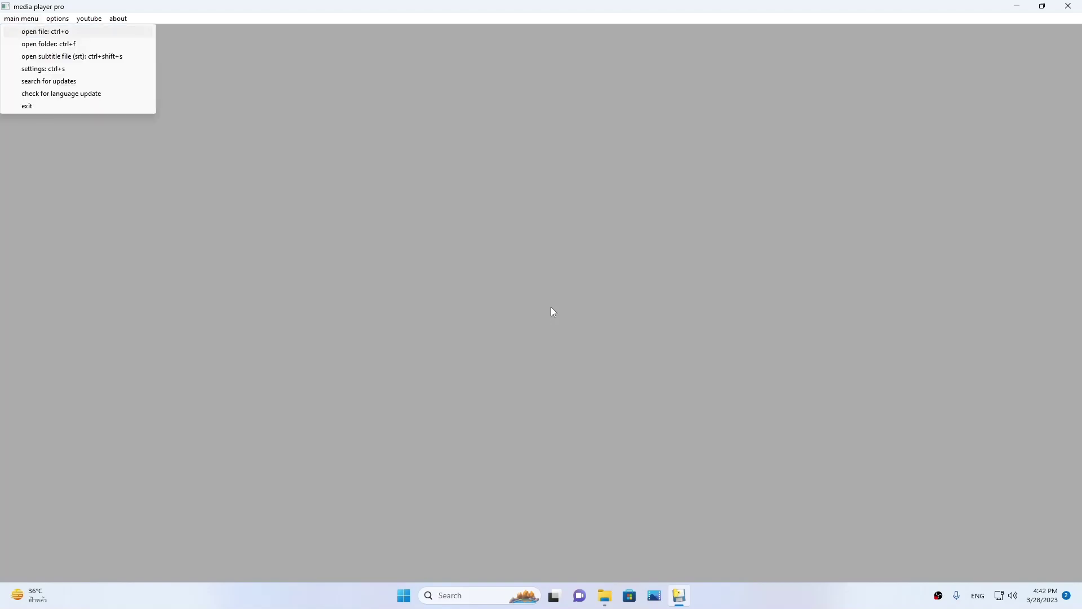
{"action": "key", "text": "Down"}
{"action": "key", "text": "Down"}
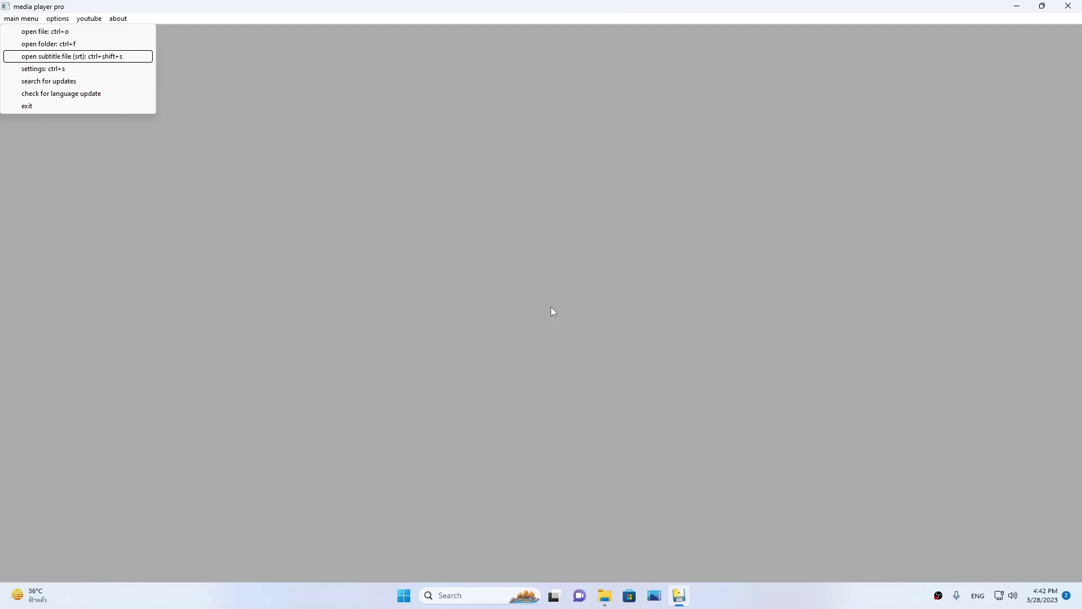
{"action": "key", "text": "Down"}
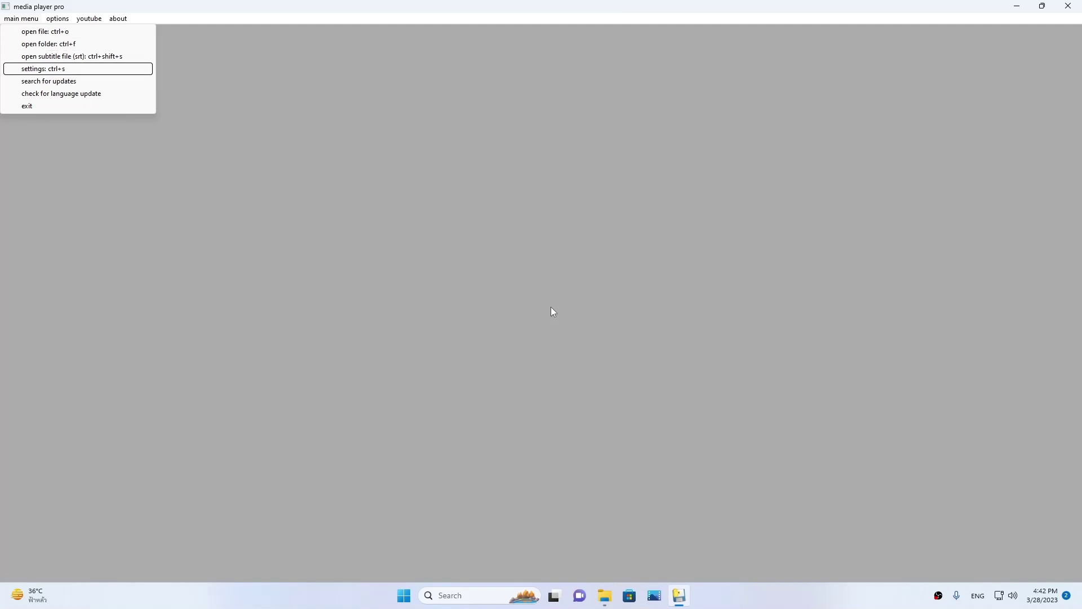
{"action": "key", "text": "Down"}
{"action": "key", "text": "Down"}
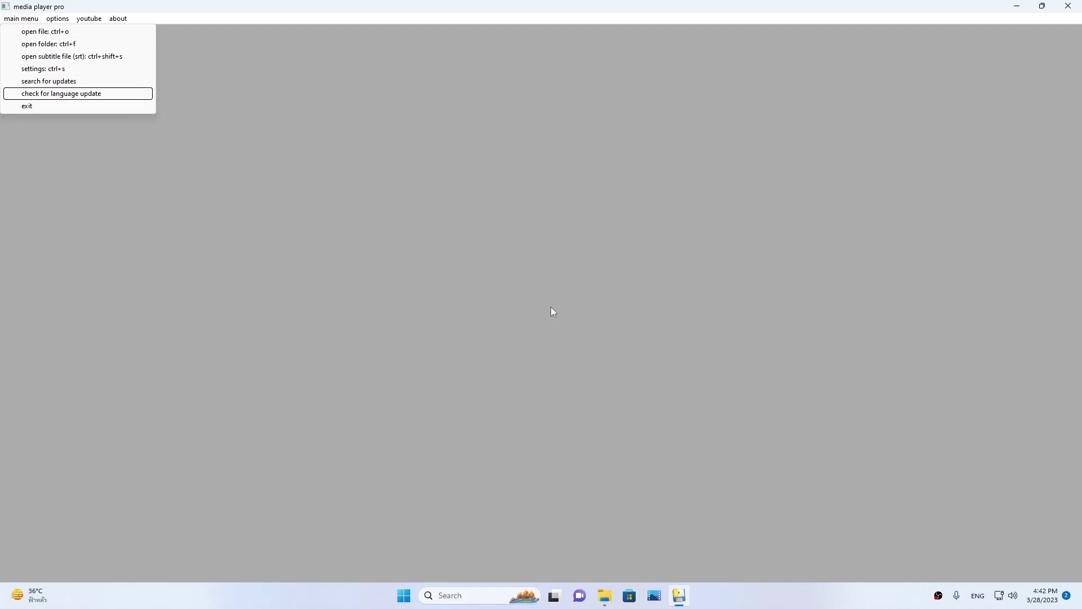
{"action": "key", "text": "Down"}
{"action": "key", "text": "Down"}
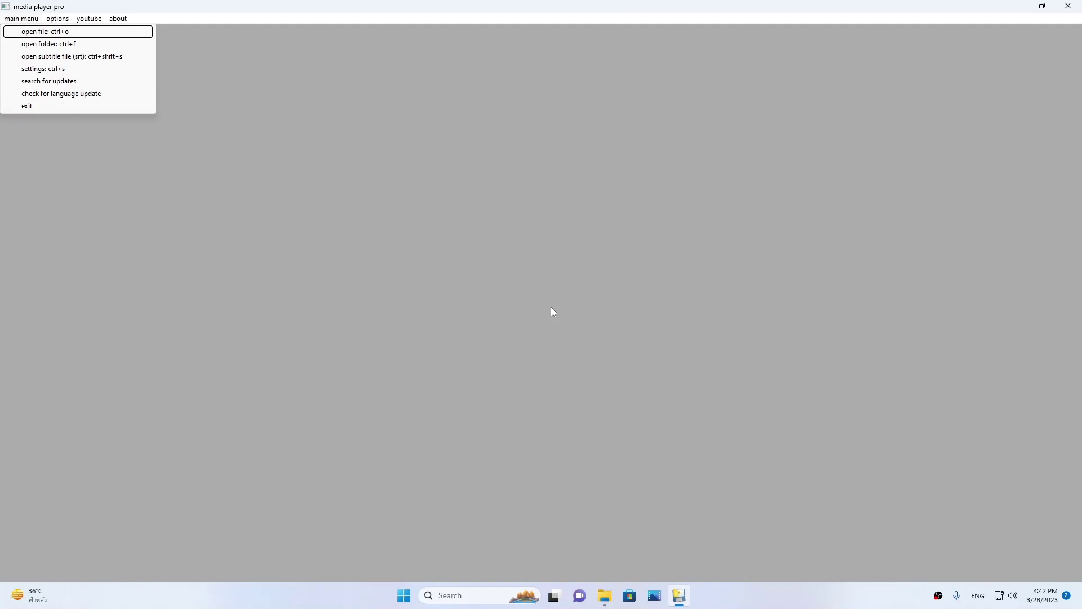
Step: Examine the playback options, covering URL playback, playlists, favorites, folder search, go to, random selection and jumping to a time
{"action": "key", "text": "Right"}
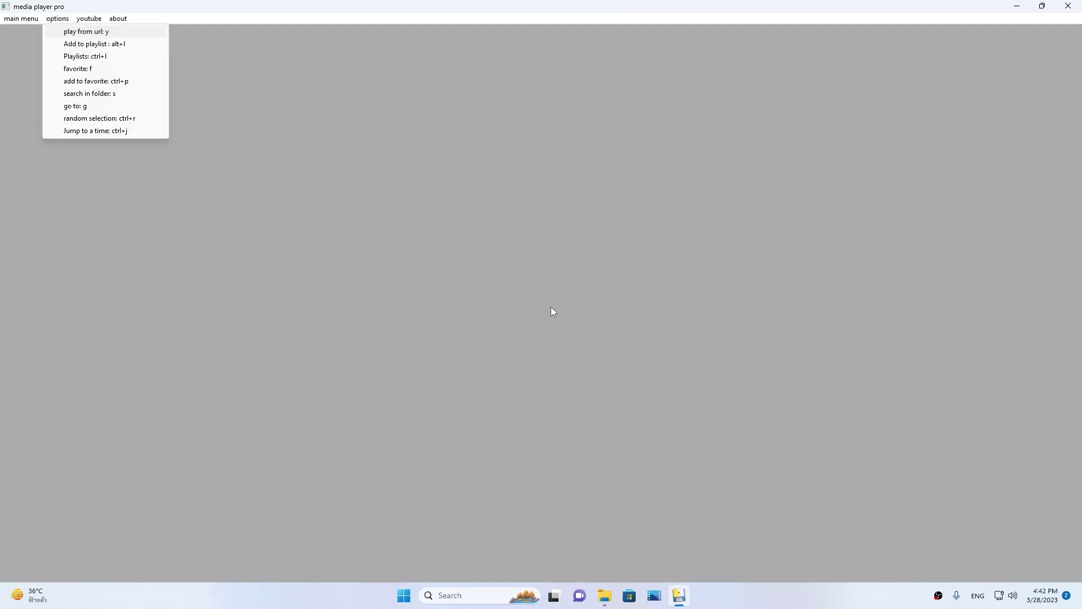
{"action": "key", "text": "Down"}
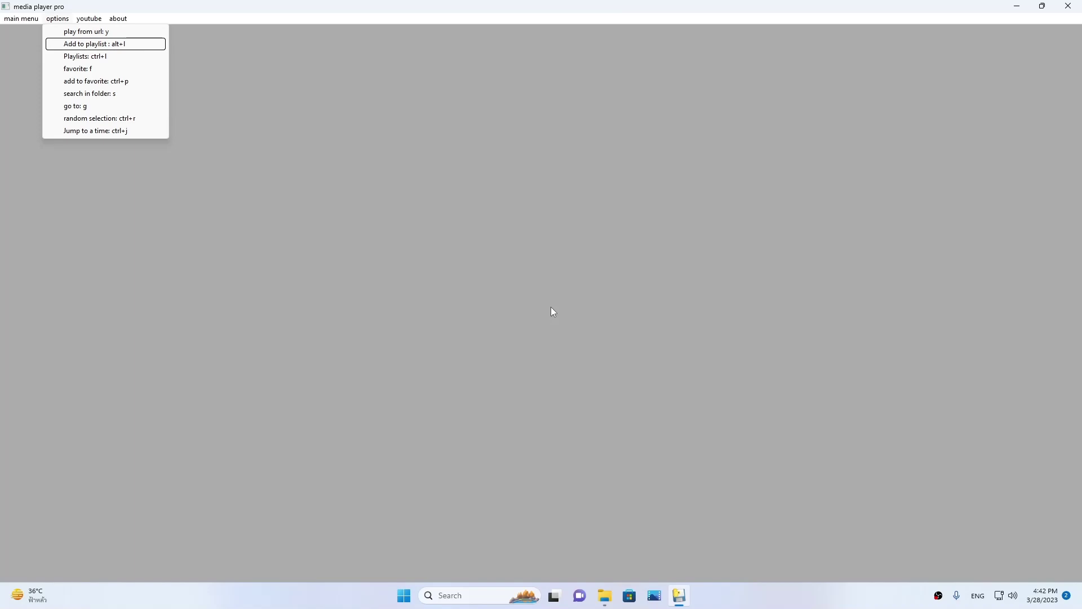
{"action": "key", "text": "Down"}
{"action": "key", "text": "Up"}
{"action": "key", "text": "Up"}
{"action": "key", "text": "Down"}
{"action": "key", "text": "Down"}
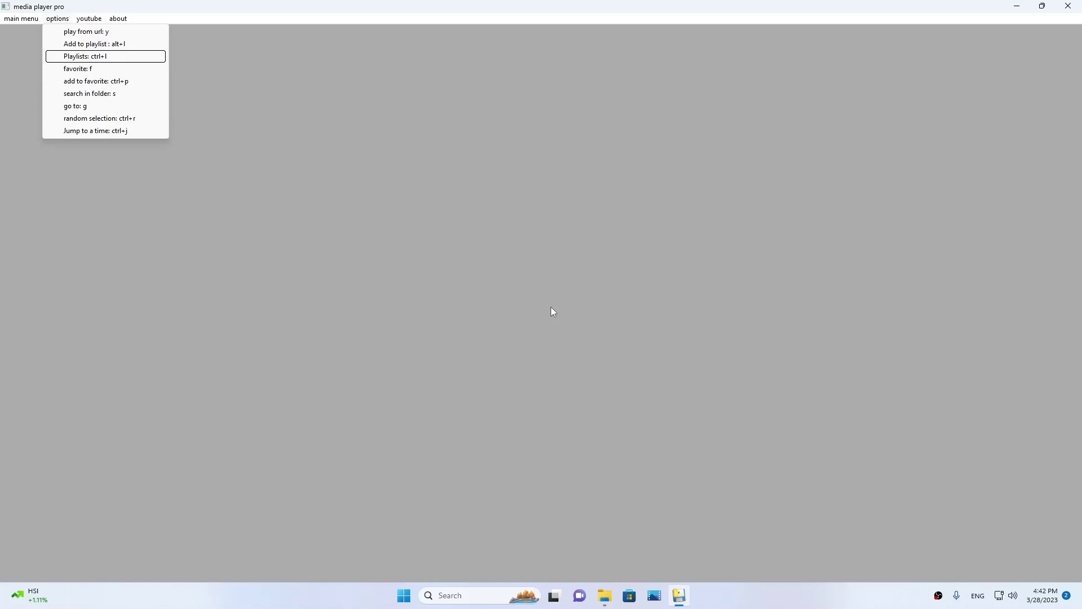
{"action": "key", "text": "Down"}
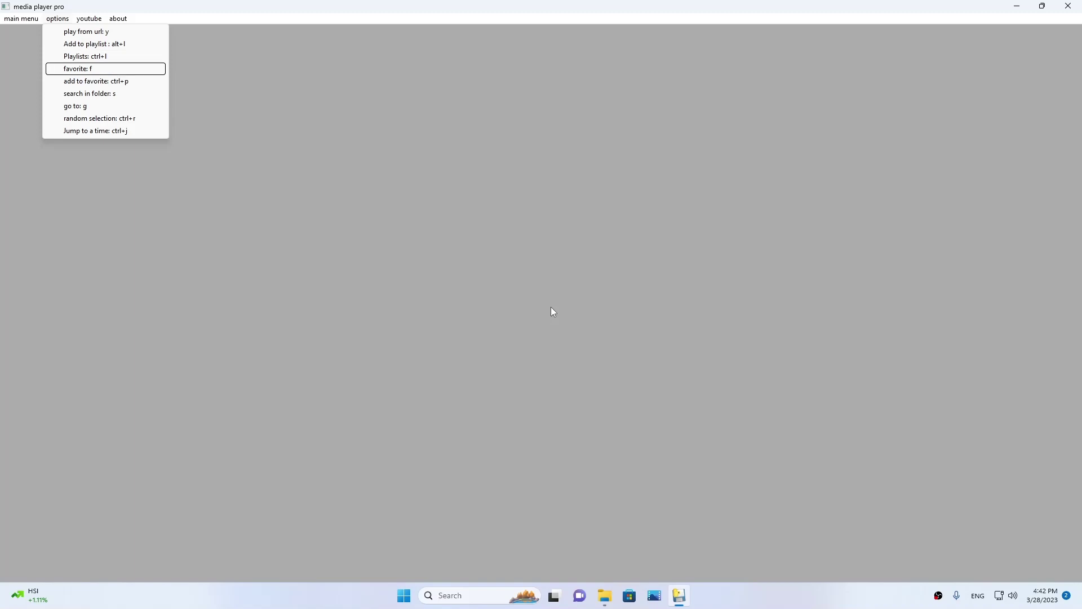
{"action": "key", "text": "Down"}
{"action": "key", "text": "Down"}
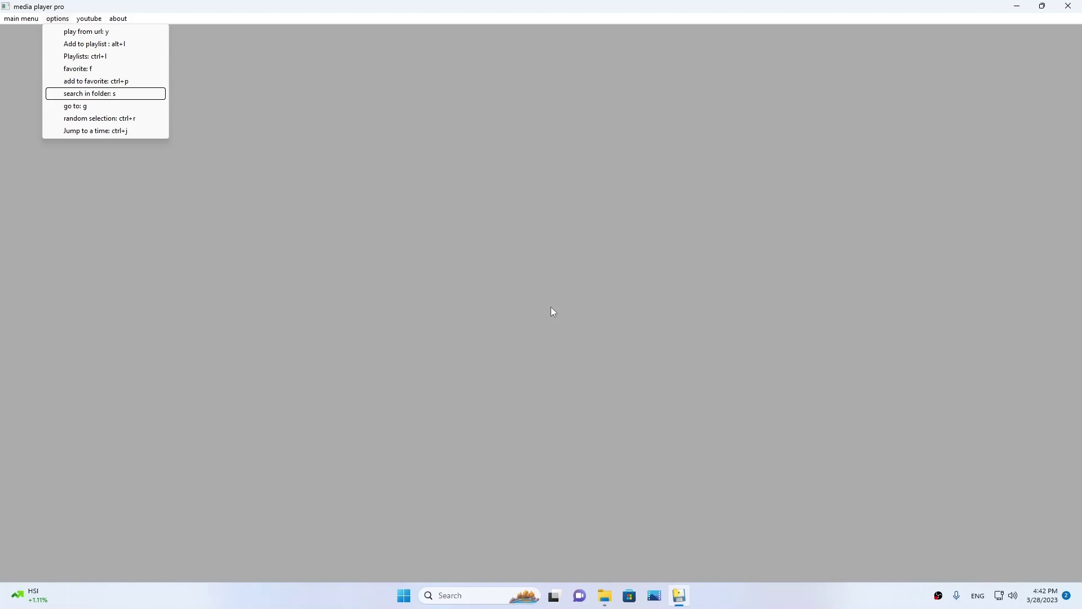
{"action": "key", "text": "Down"}
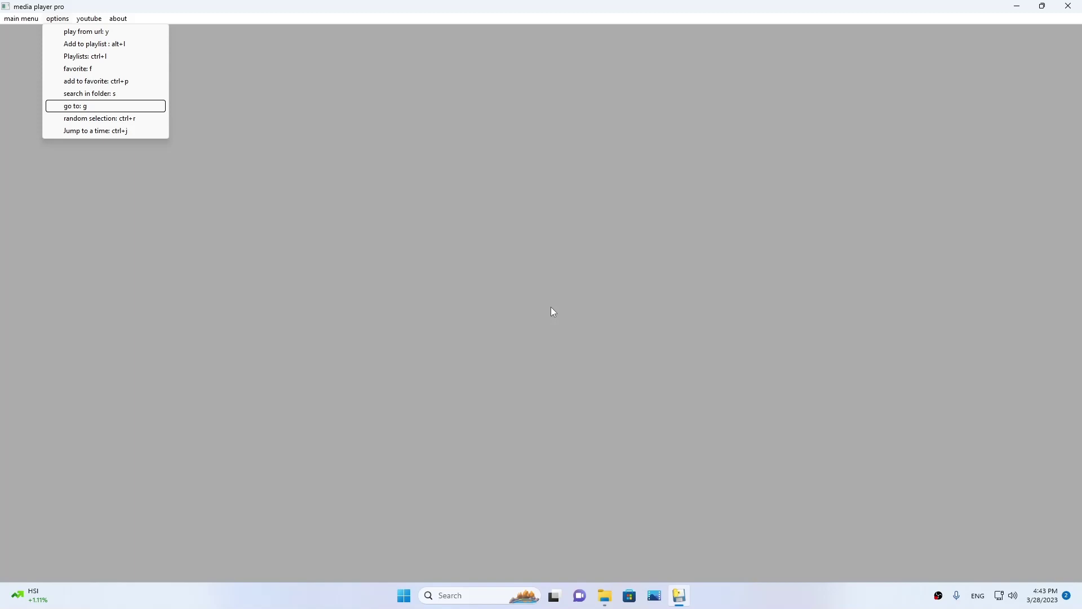
{"action": "key", "text": "Down"}
{"action": "key", "text": "Up"}
{"action": "key", "text": "Down"}
{"action": "key", "text": "Up"}
{"action": "key", "text": "Down"}
{"action": "key", "text": "Down"}
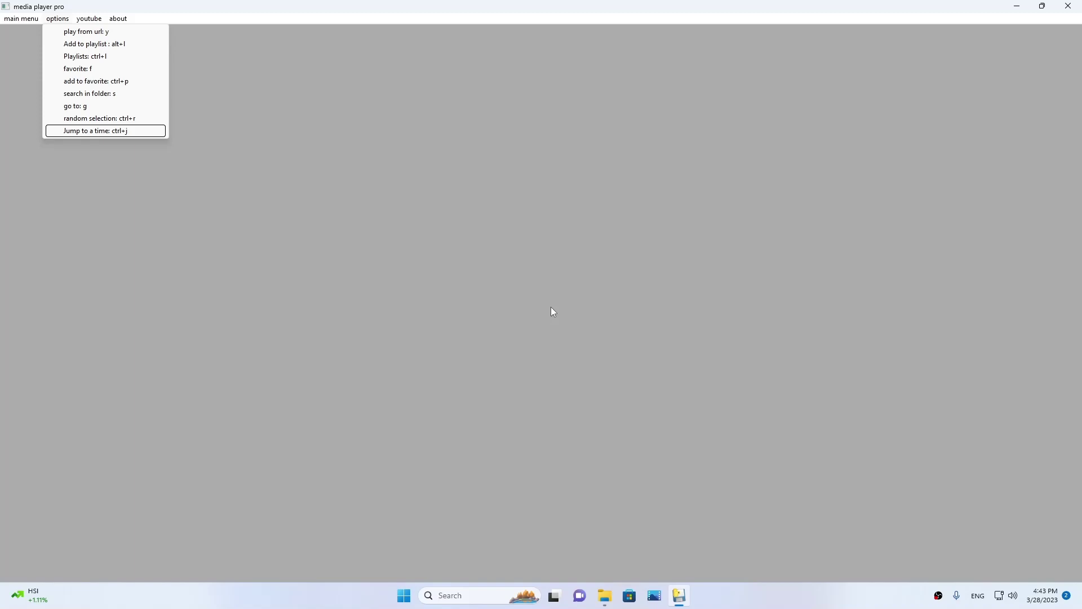
{"action": "key", "text": "Down"}
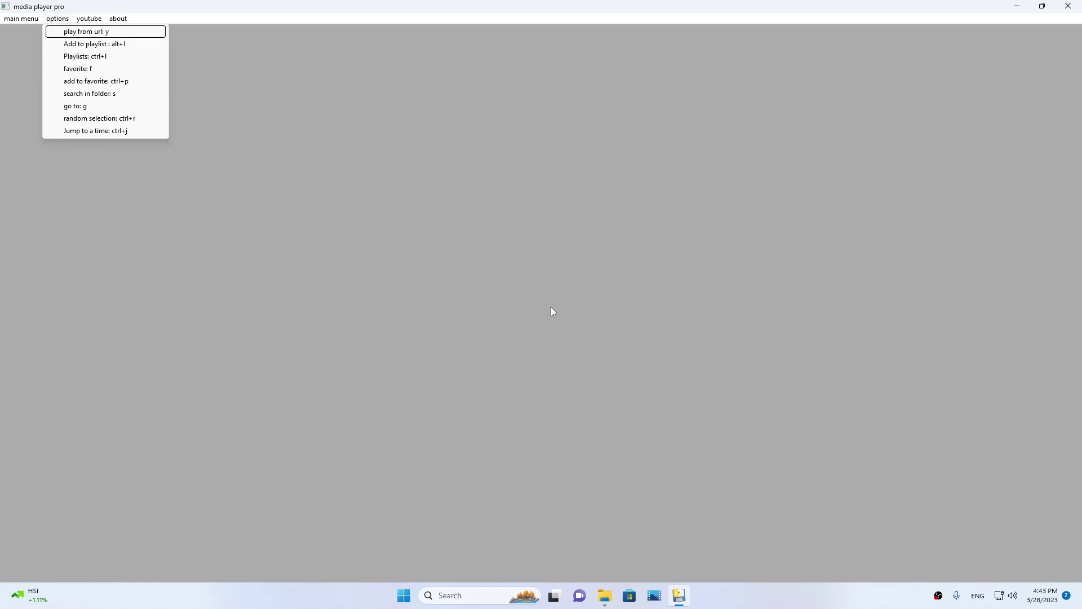
Step: Examine the YouTube commands for searching, trending videos, subtitles, comments, copying the description and search history
{"action": "key", "text": "Right"}
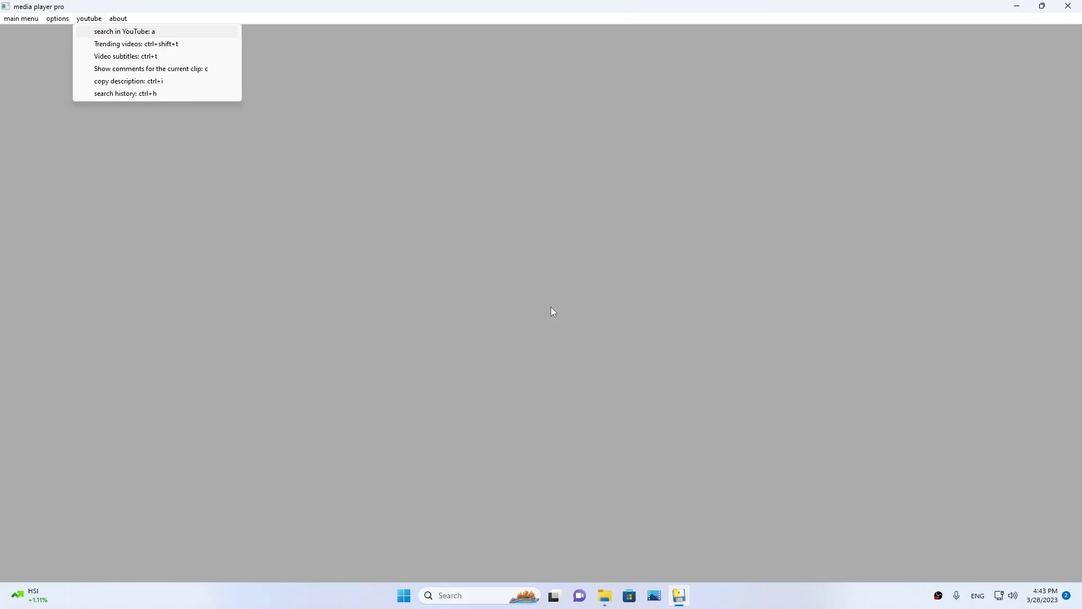
{"action": "key", "text": "Down"}
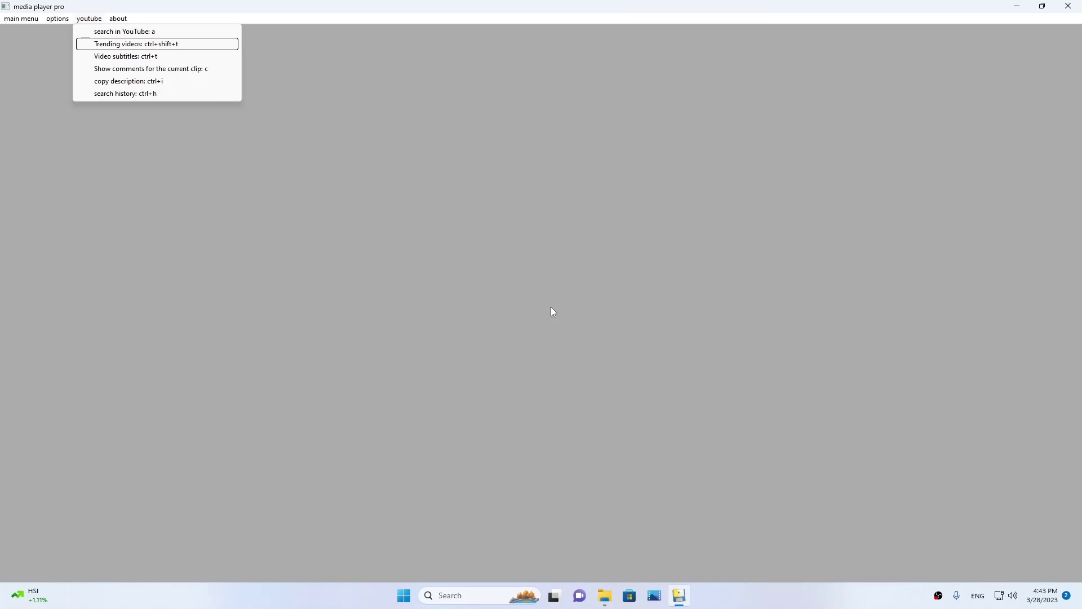
{"action": "key", "text": "Down"}
{"action": "key", "text": "Down"}
{"action": "key", "text": "Up"}
{"action": "key", "text": "Up"}
{"action": "key", "text": "Down"}
{"action": "key", "text": "Down"}
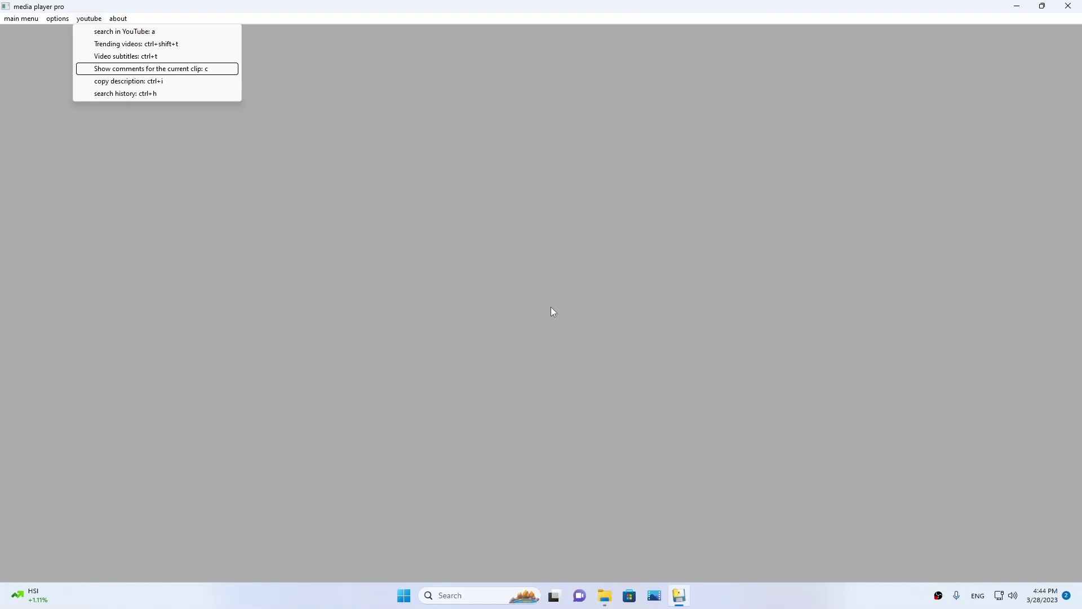
{"action": "key", "text": "Down"}
{"action": "key", "text": "Down"}
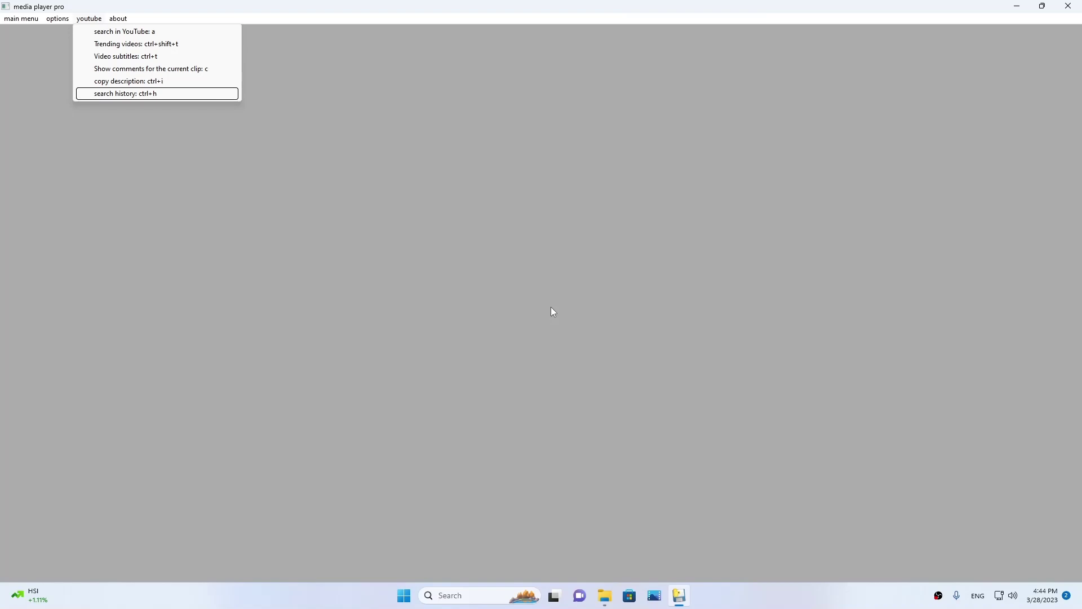
{"action": "key", "text": "Down"}
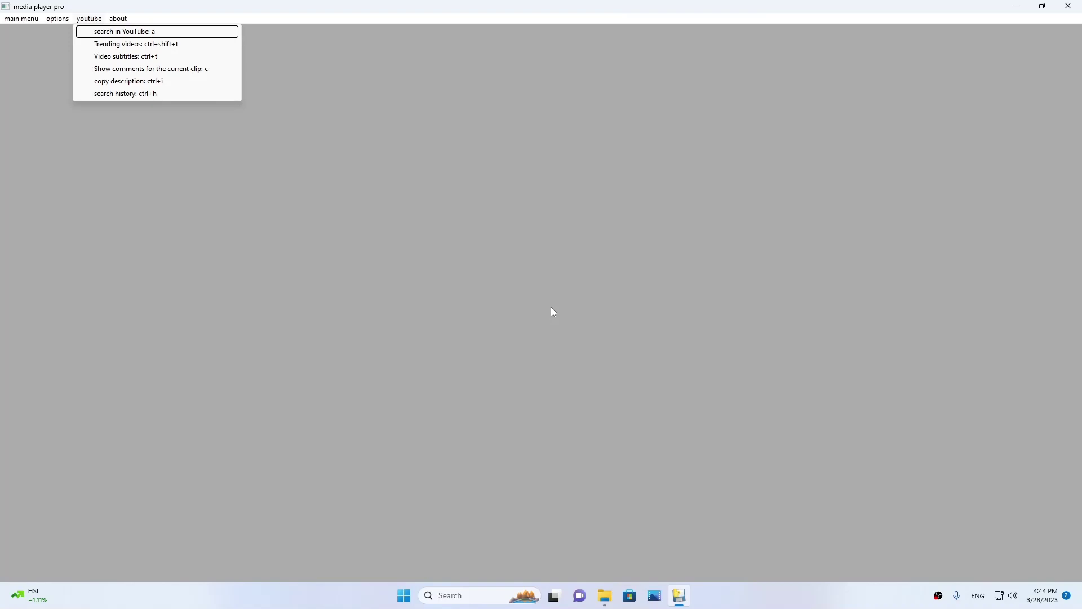
Step: Examine the help entries for the user guide, Telegram channel, program information and contact
{"action": "key", "text": "Right"}
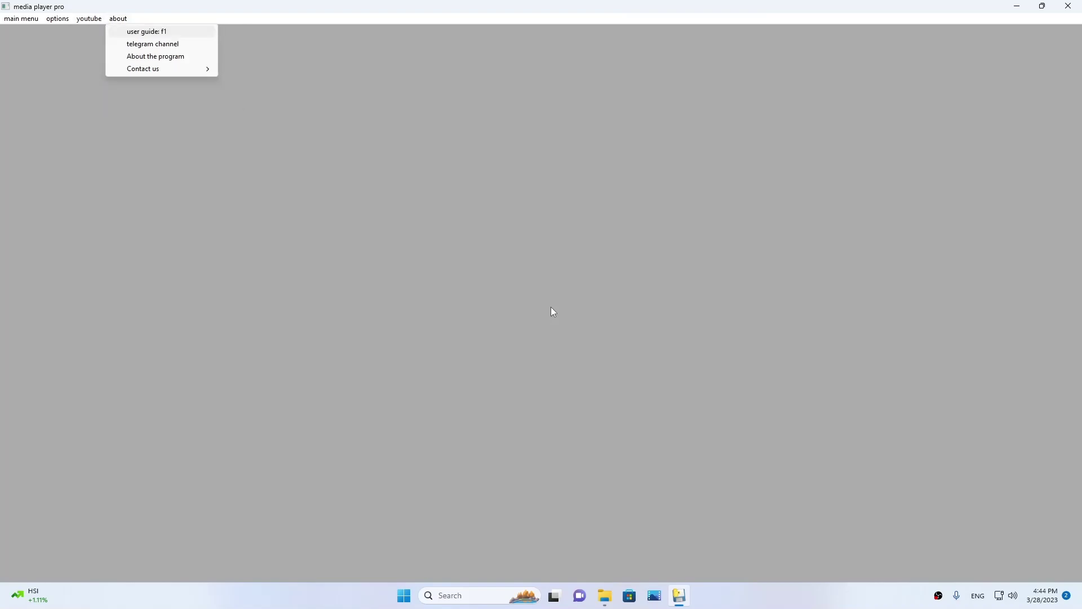
{"action": "key", "text": "Down"}
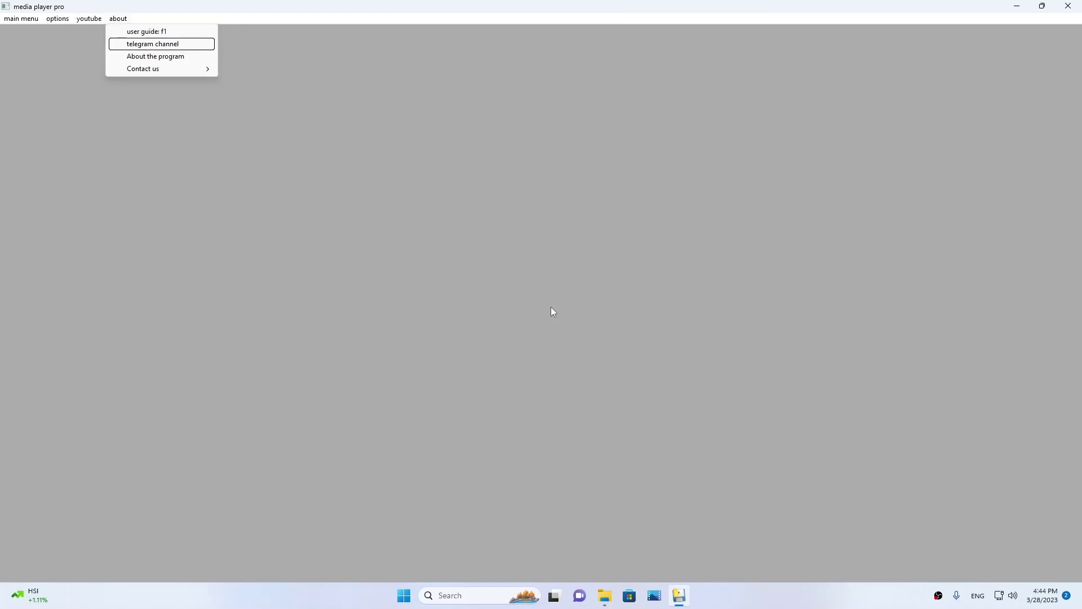
{"action": "key", "text": "Down"}
{"action": "key", "text": "Down"}
{"action": "key", "text": "Down"}
Step: Search YouTube for "ค่นักหอสมุดเบญญาสัย" with the keyboard language switched to Thai
{"action": "key", "text": "Left"}
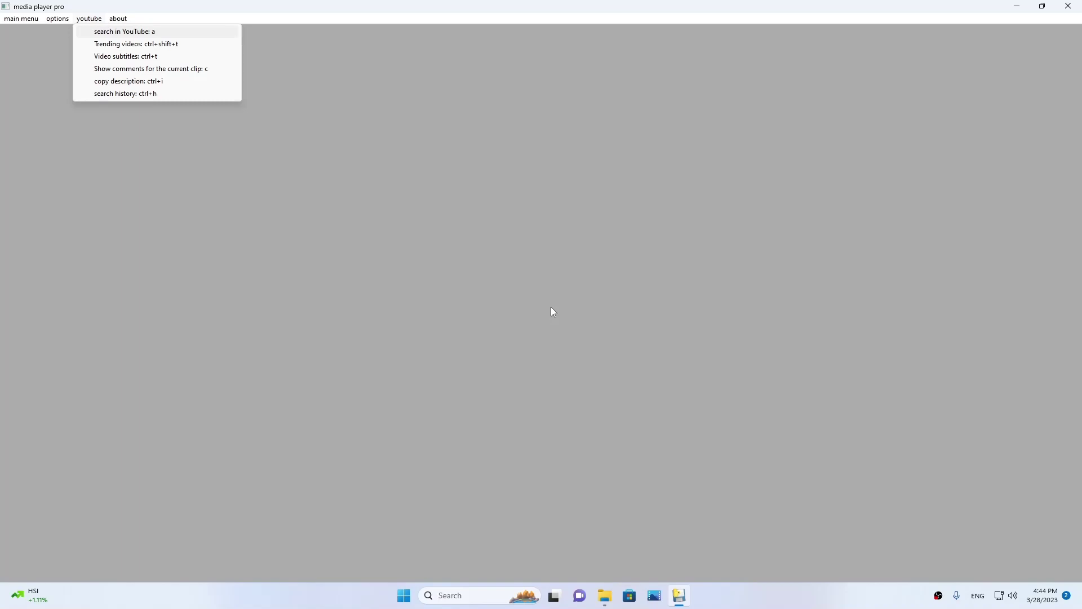
{"action": "key", "text": "Return"}
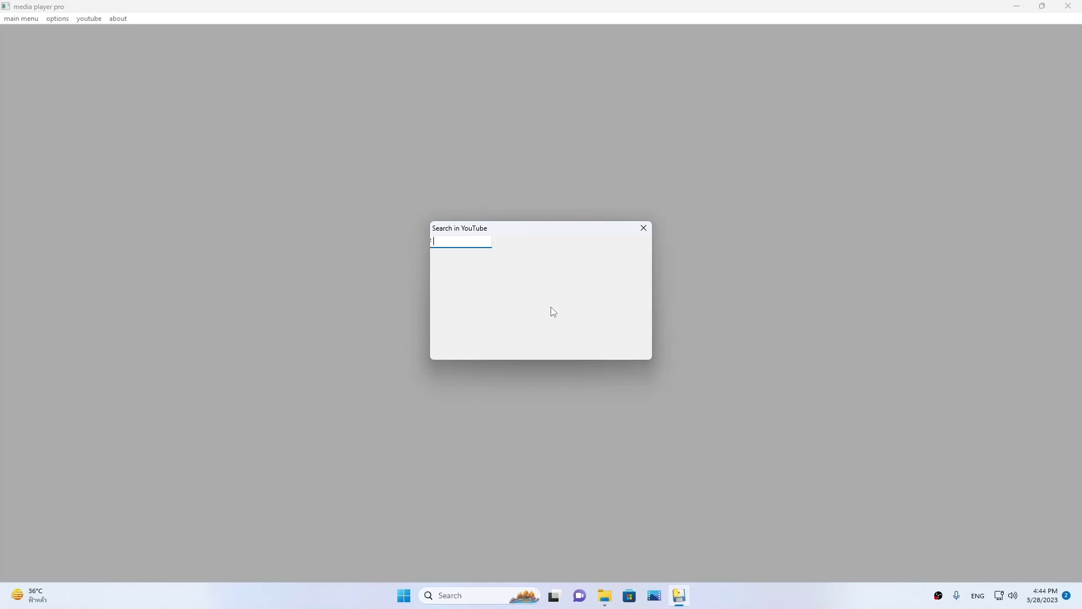
{"action": "key", "text": "alt+shift"}
{"action": "type", "text": "ค่"}
{"action": "type", "text": "นักหอสมุด"}
{"action": "type", "text": "เบญญาส"}
{"action": "type", "text": "ัย"}
{"action": "key", "text": "ctrl+a"}
{"action": "key", "text": "Return"}
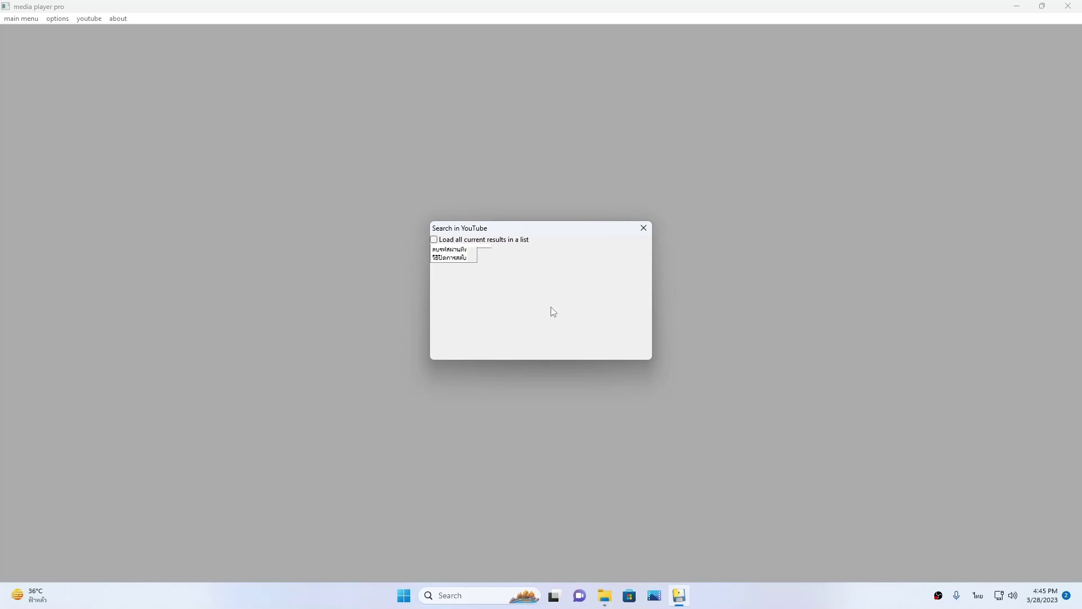
Step: Play the YouTube result about turning off automatic keyboard switching, whose title starts with "วิธีปิดการสลับคีย์บอร์ดอัตโนมัติ"
{"action": "key", "text": "Down"}
{"action": "key", "text": "Down"}
{"action": "key", "text": "Down"}
{"action": "key", "text": "Up"}
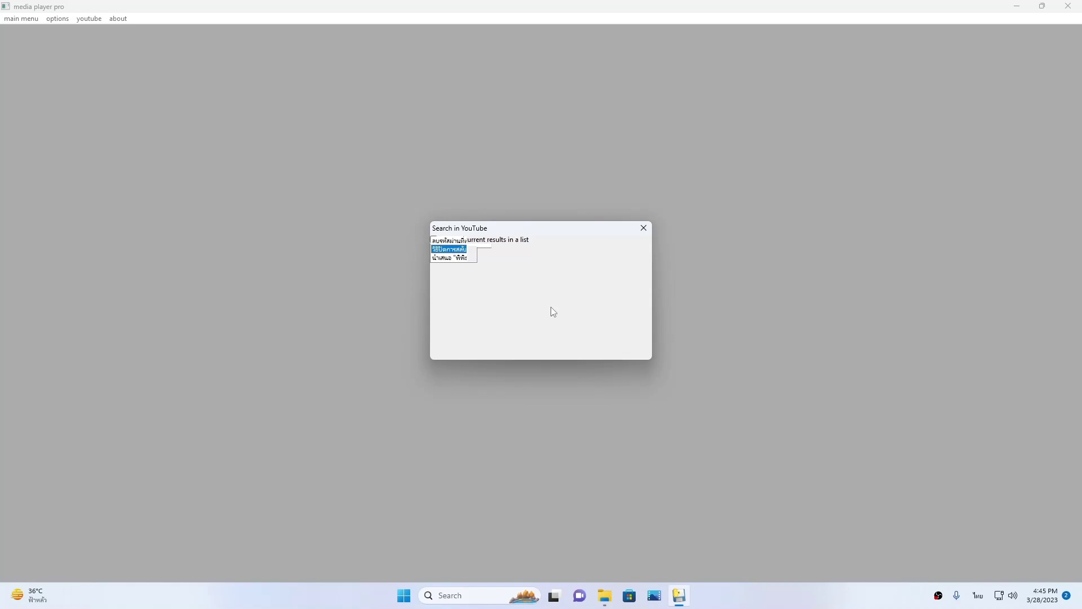
{"action": "key", "text": "Return"}
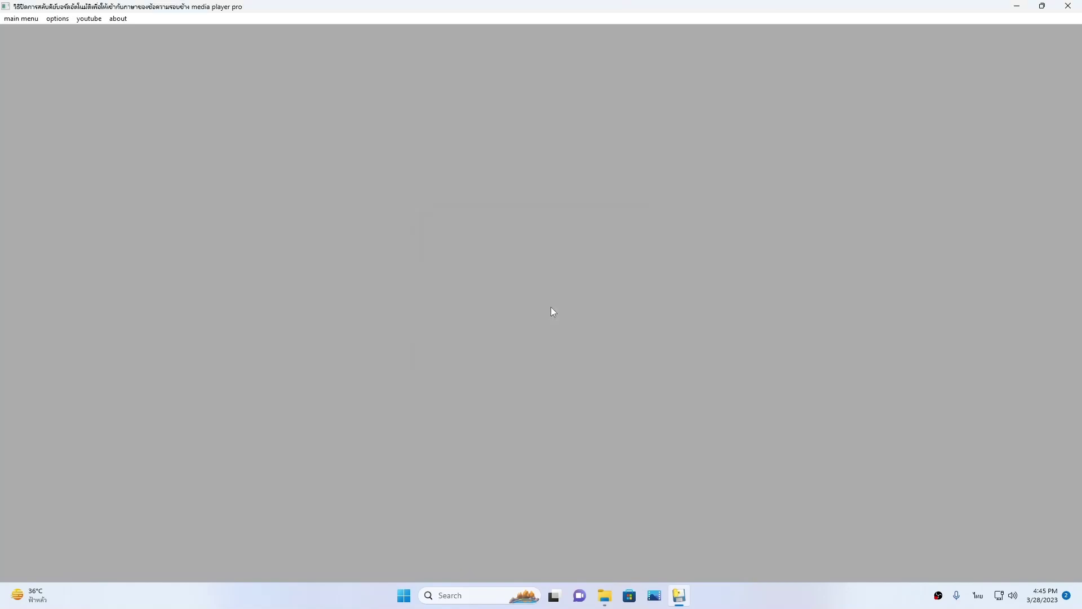